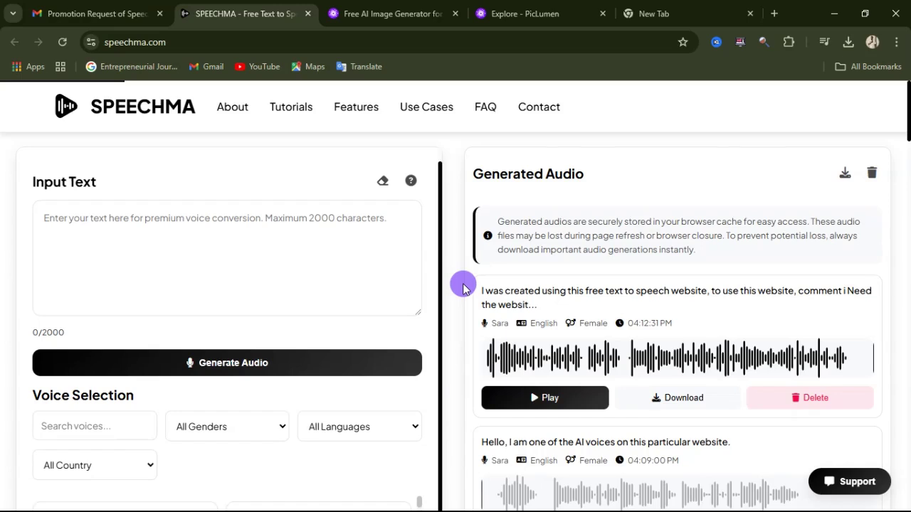
# Scroll up and down the Speechma page to look over the text box and voice list
pyautogui.scroll(-10, 464, 285)
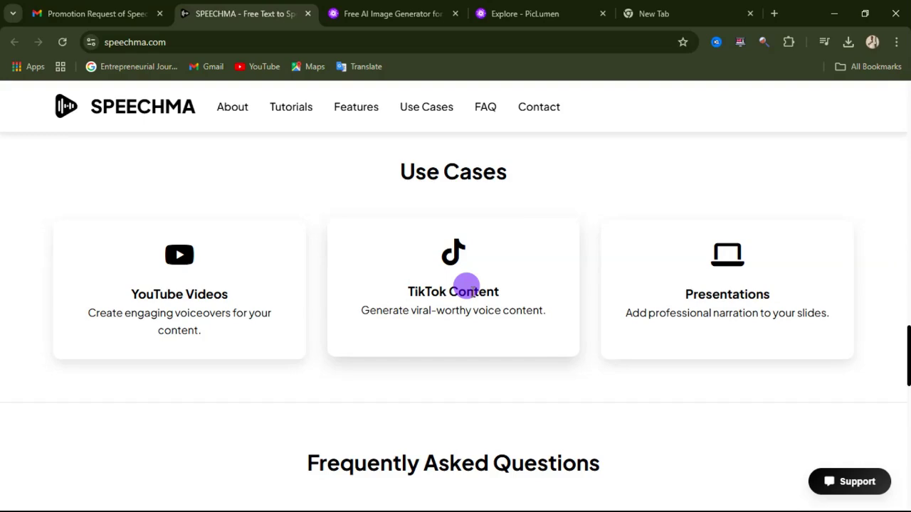
pyautogui.scroll(10, 466, 285)
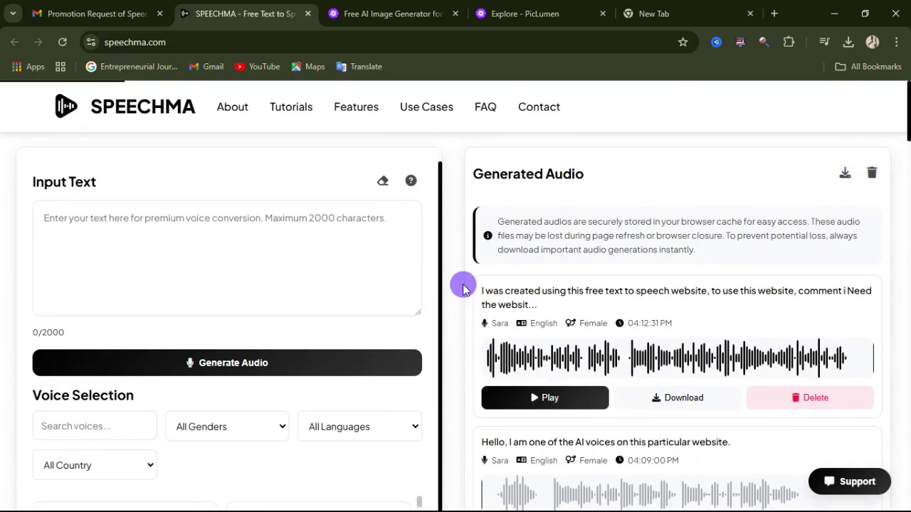
pyautogui.scroll(-10, 463, 288)
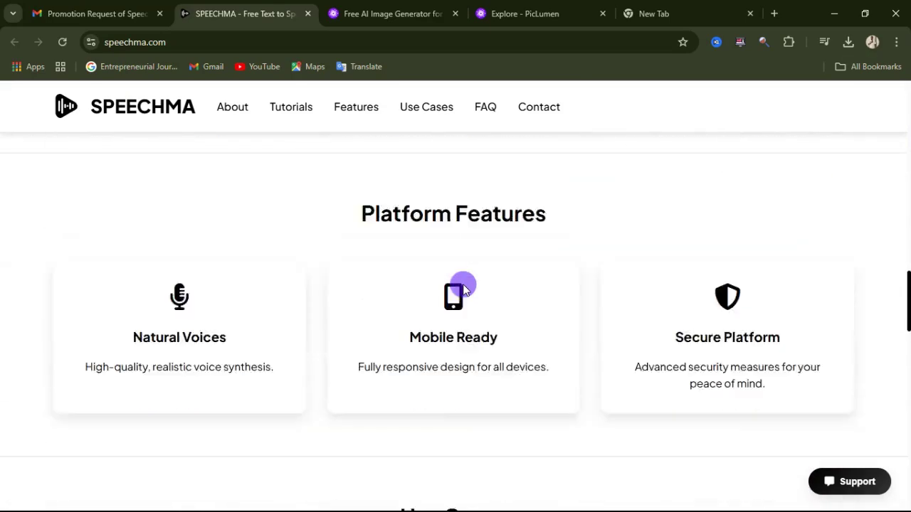
pyautogui.scroll(-5, 463, 288)
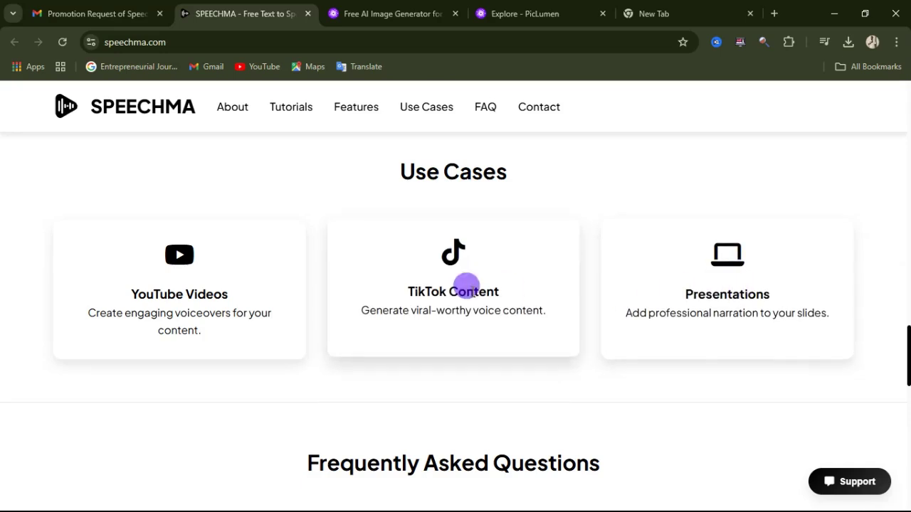
pyautogui.scroll(4, 466, 283)
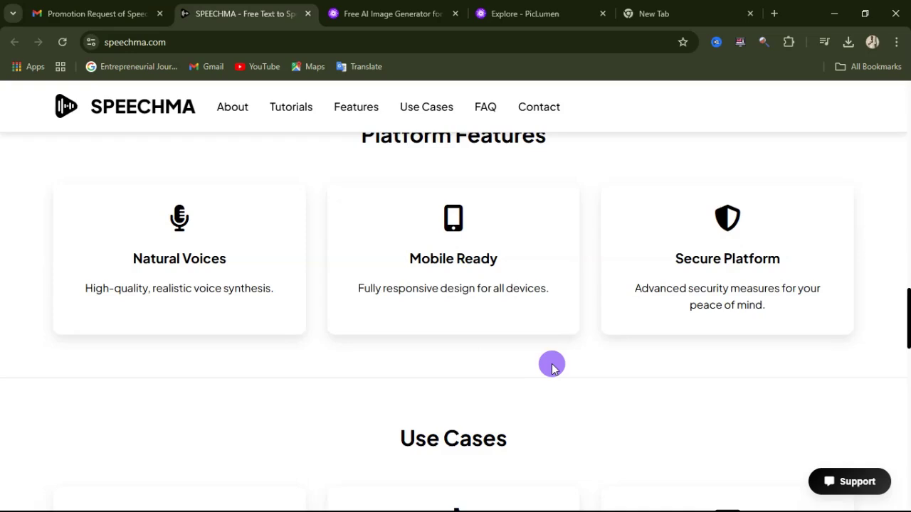
pyautogui.scroll(1, 552, 367)
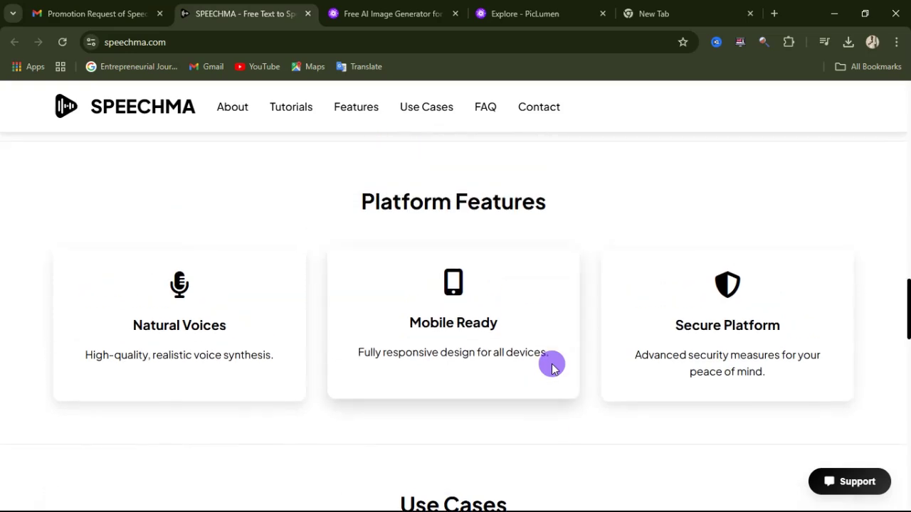
pyautogui.scroll(15, 552, 364)
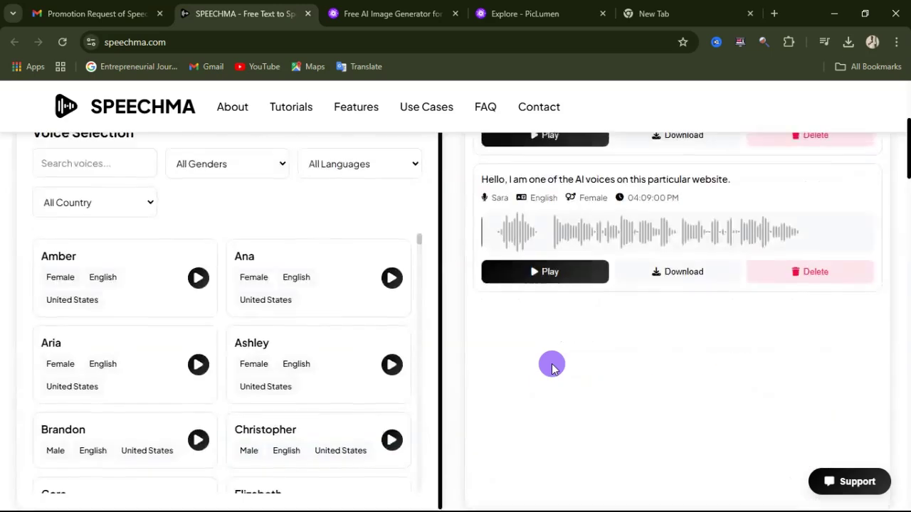
pyautogui.scroll(-2, 641, 222)
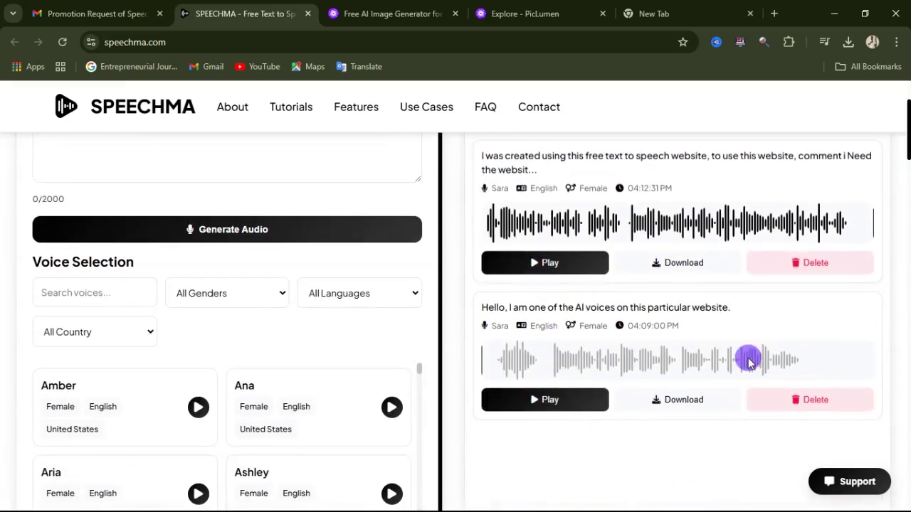
pyautogui.scroll(1, 644, 291)
pyautogui.scroll(1, 648, 302)
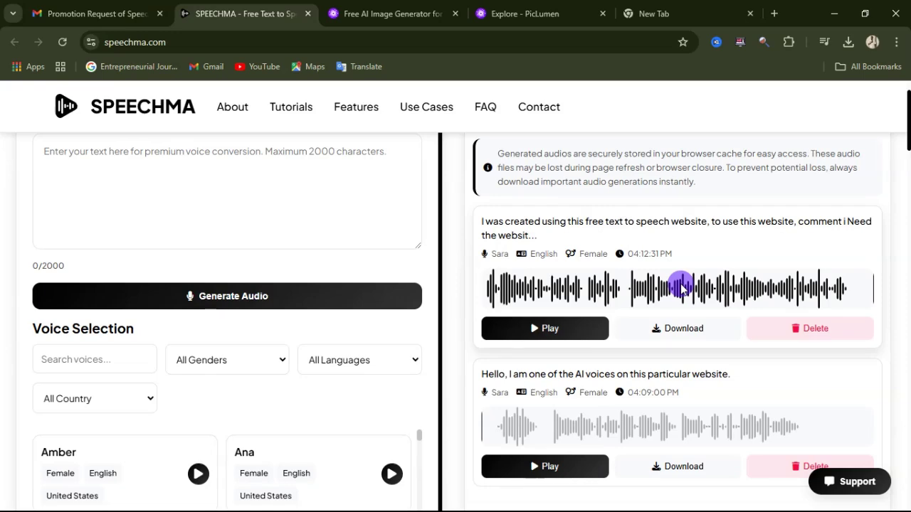
pyautogui.scroll(1, 308, 218)
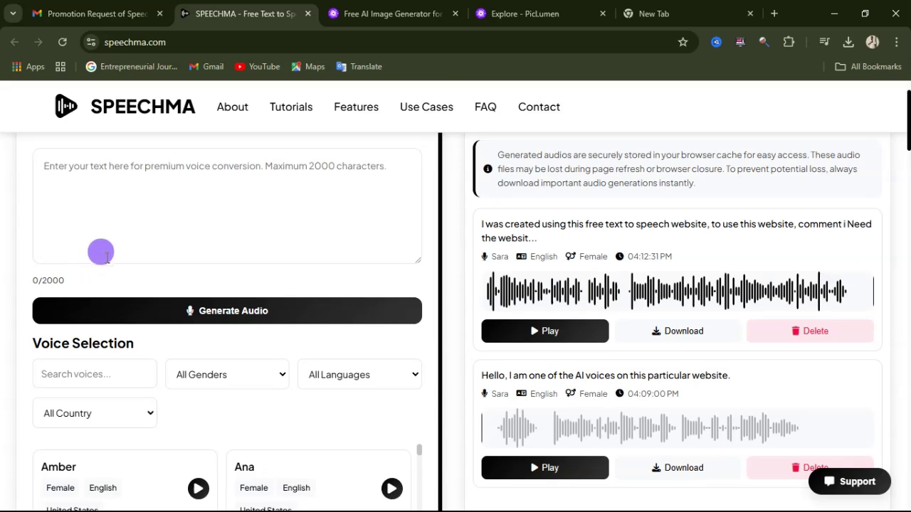
pyautogui.scroll(-1, 123, 250)
pyautogui.scroll(1, 129, 258)
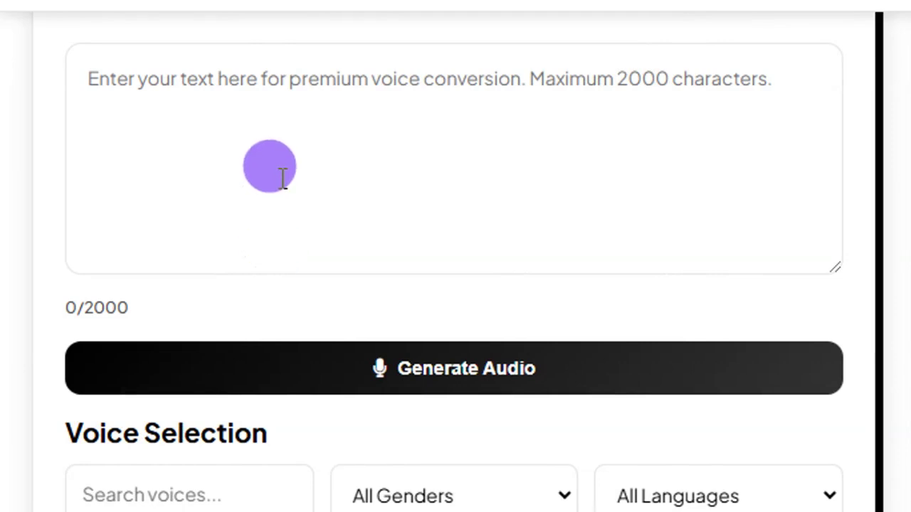
# Paste the 261-character premium text-to-speech paragraph into the empty Input Text box
pyautogui.rightClick(278, 108)
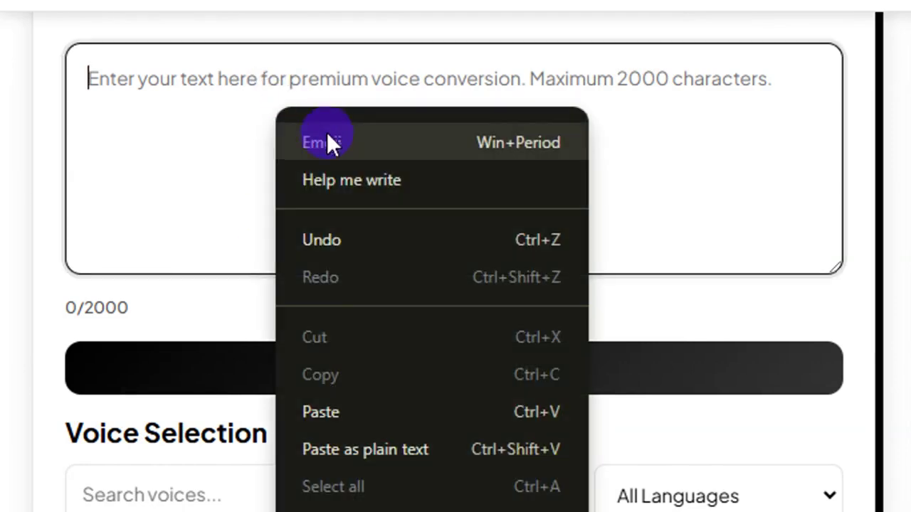
pyautogui.click(348, 413)
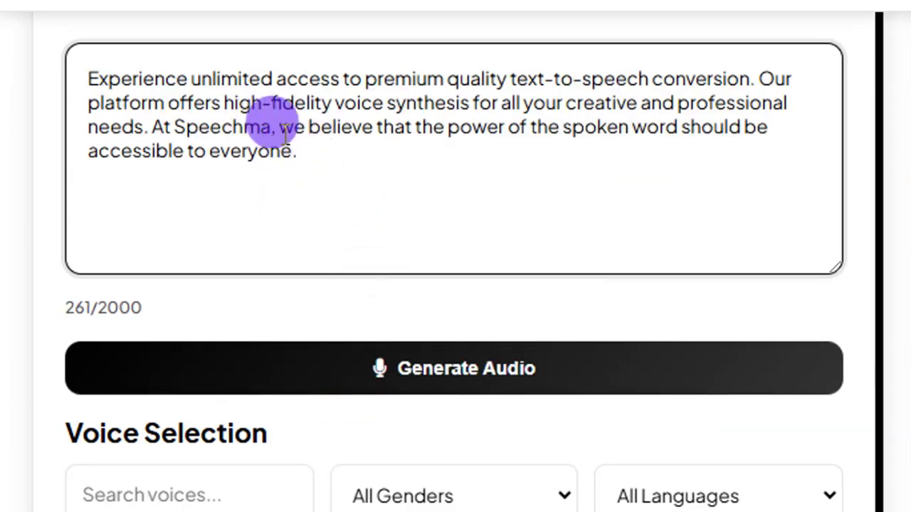
pyautogui.scroll(-1, 320, 146)
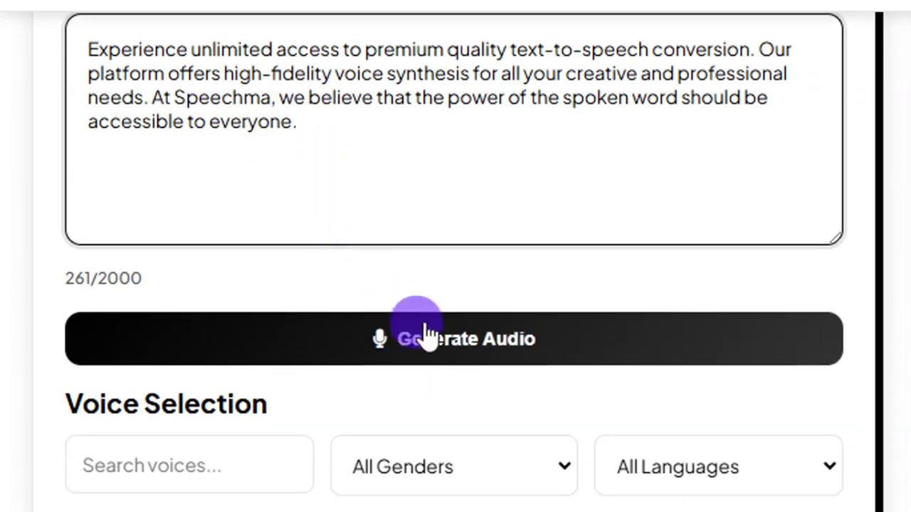
pyautogui.scroll(-2, 456, 399)
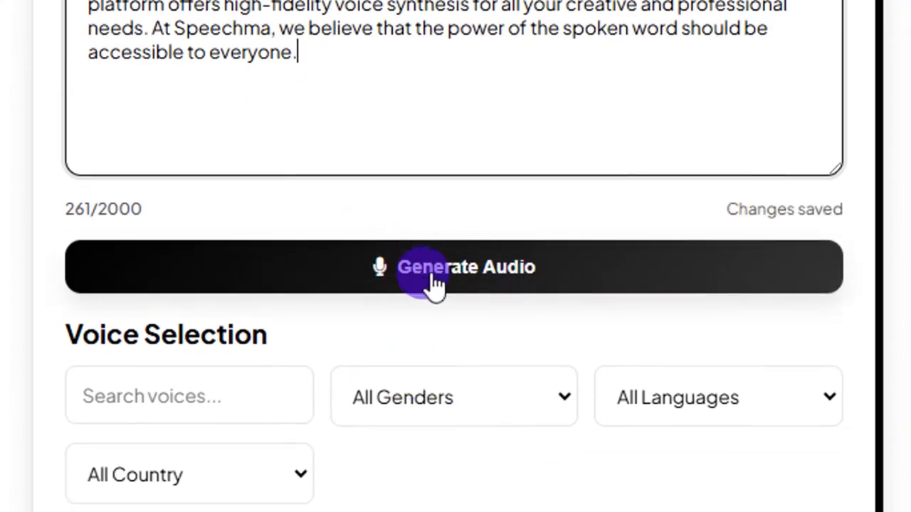
pyautogui.scroll(-5, 434, 281)
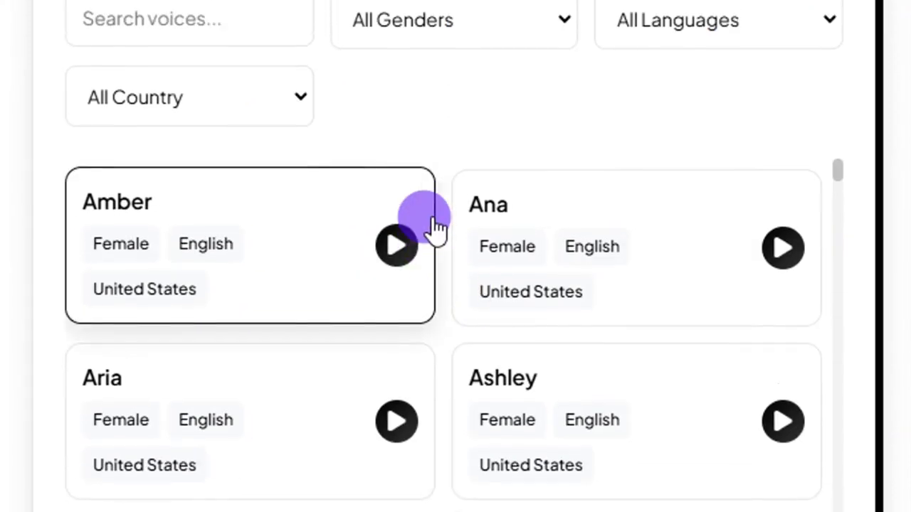
pyautogui.scroll(4, 432, 207)
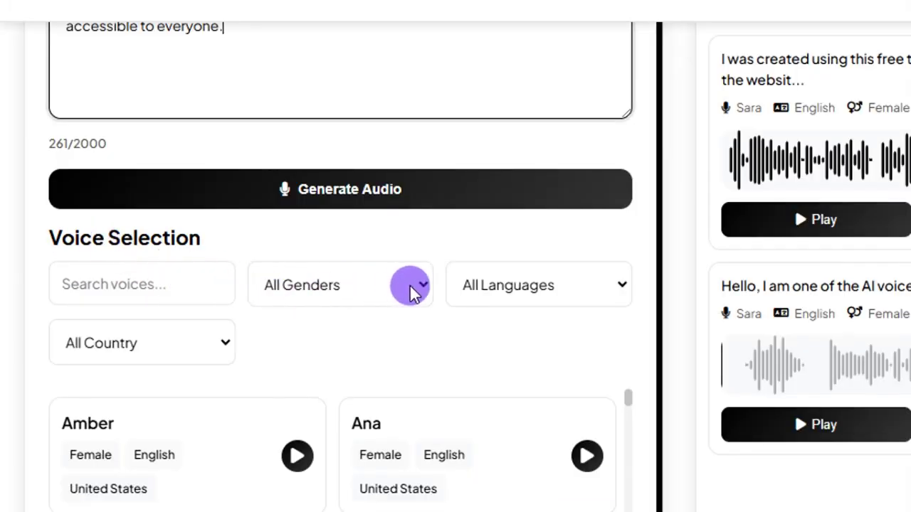
pyautogui.click(412, 292)
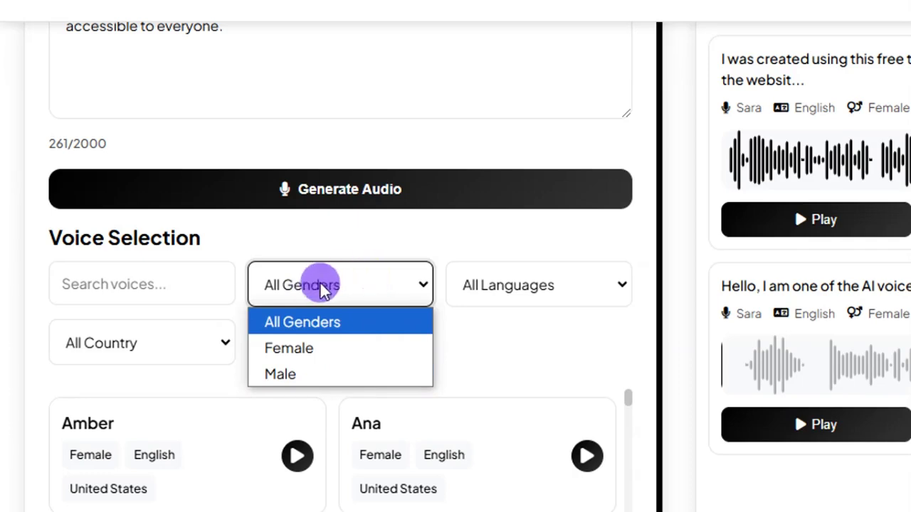
pyautogui.click(354, 286)
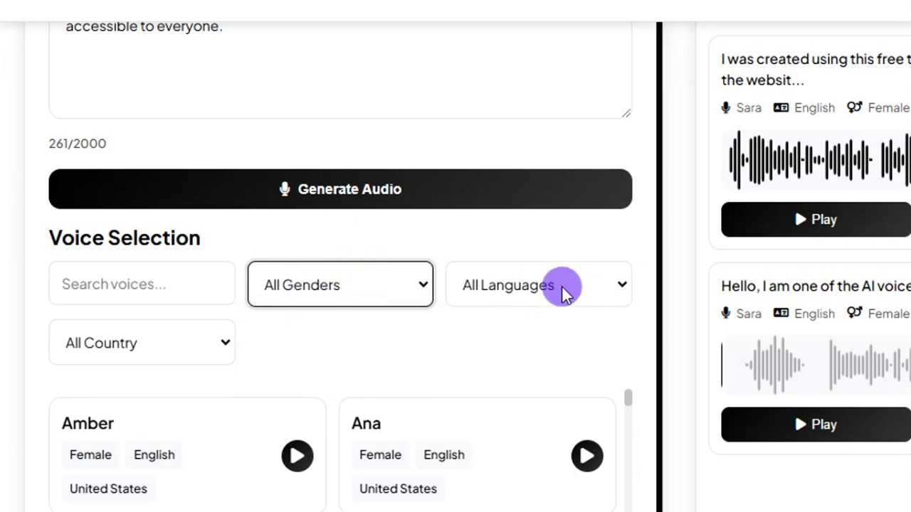
pyautogui.click(619, 289)
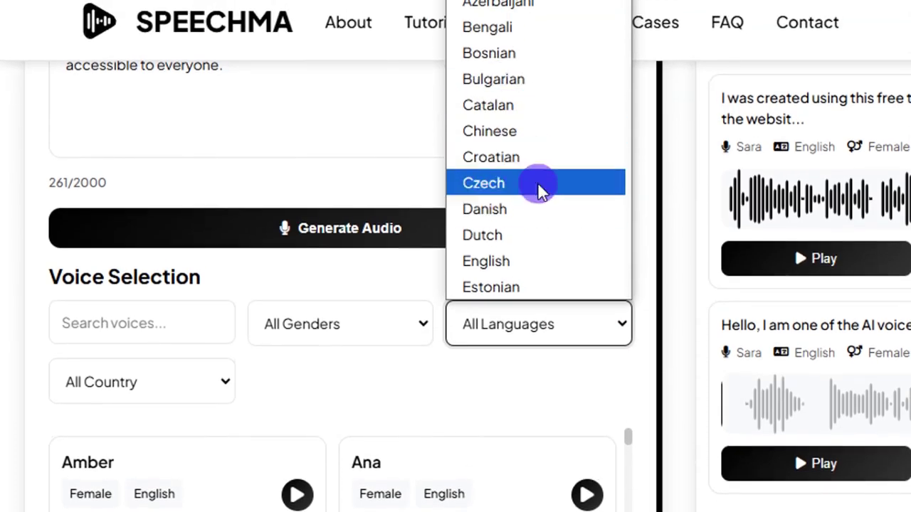
pyautogui.click(621, 327)
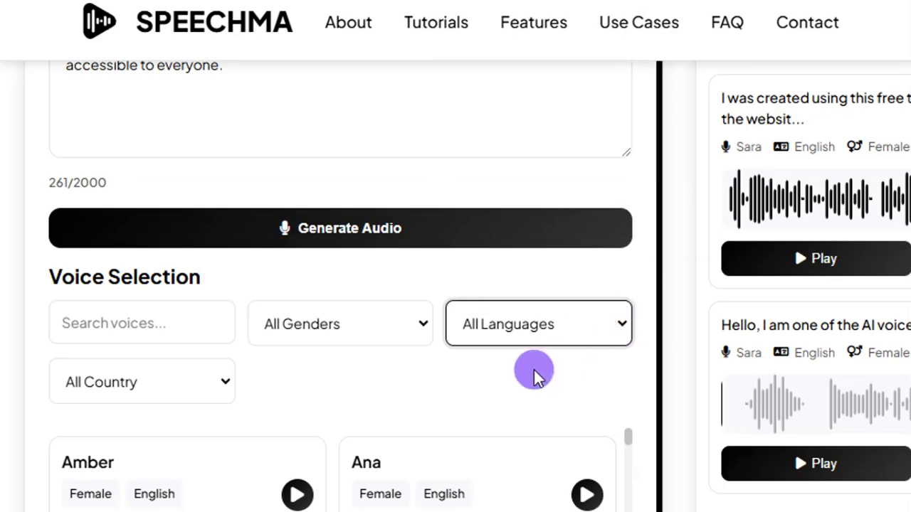
pyautogui.scroll(-1, 484, 372)
pyautogui.click(202, 358)
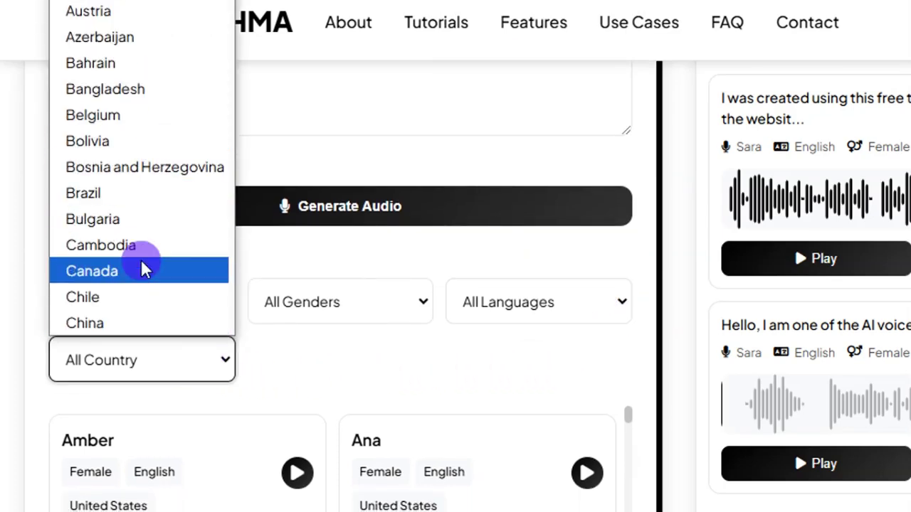
pyautogui.click(220, 366)
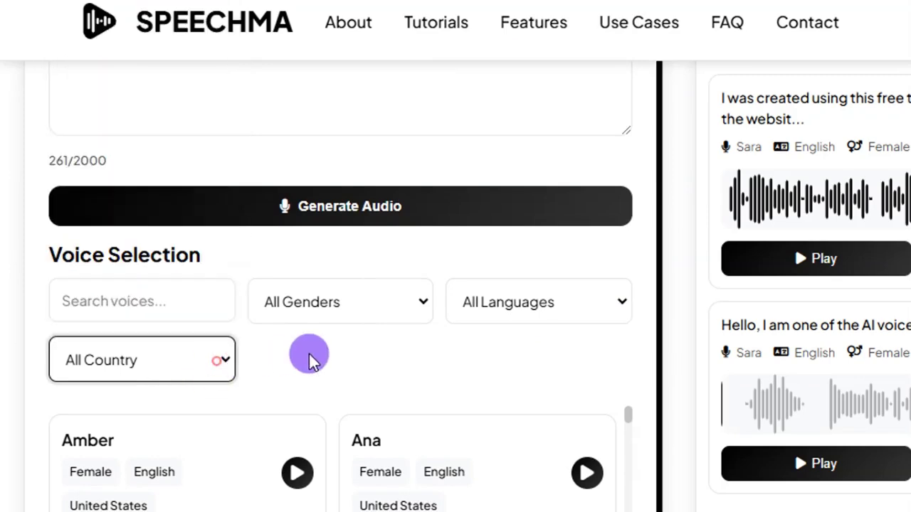
pyautogui.scroll(-3, 309, 358)
pyautogui.scroll(-2, 273, 311)
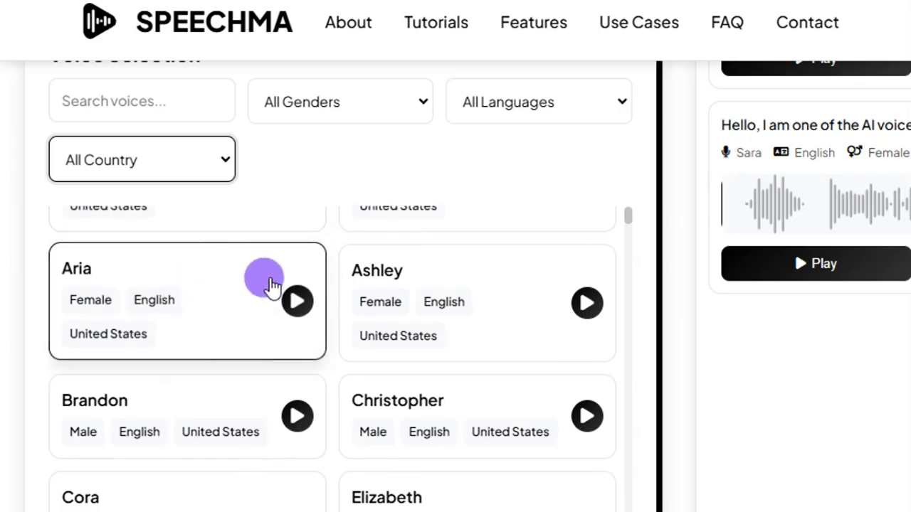
pyautogui.scroll(2, 264, 335)
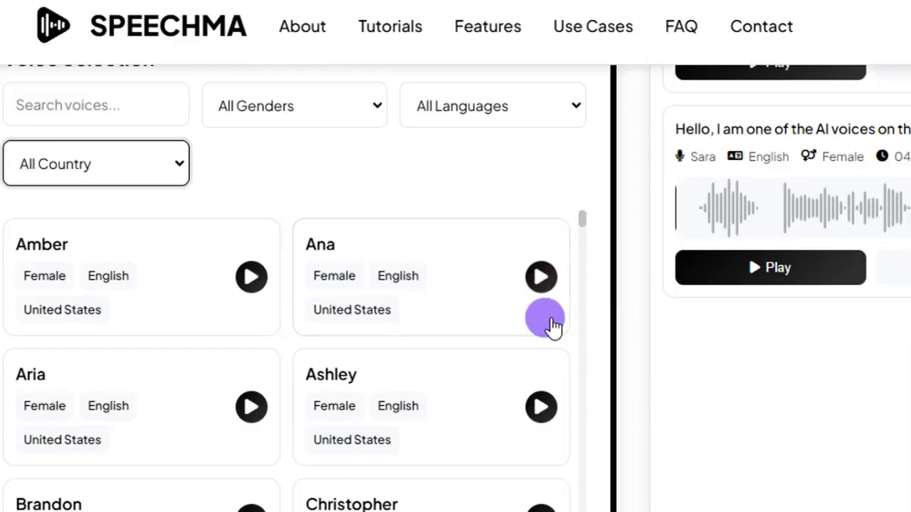
pyautogui.scroll(-20, 382, 361)
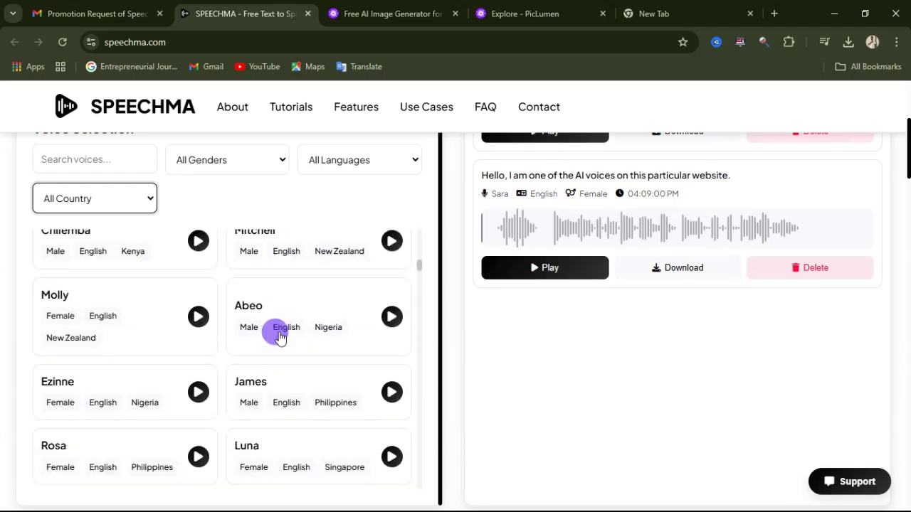
pyautogui.scroll(-20, 279, 337)
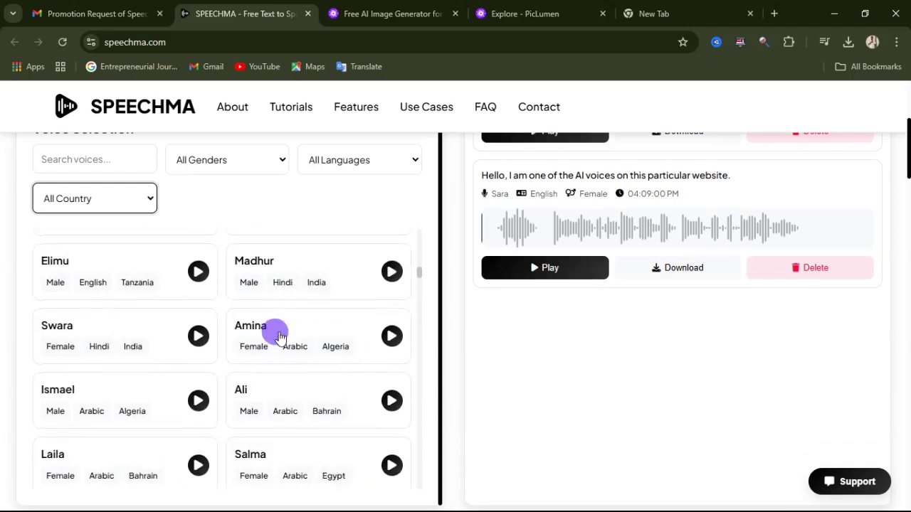
pyautogui.scroll(-5, 279, 337)
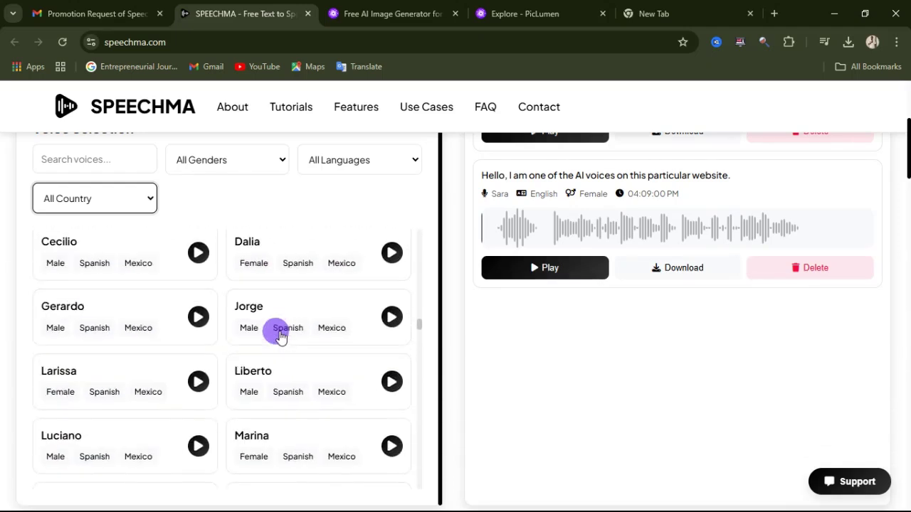
pyautogui.scroll(-5, 279, 338)
pyautogui.scroll(15, 279, 338)
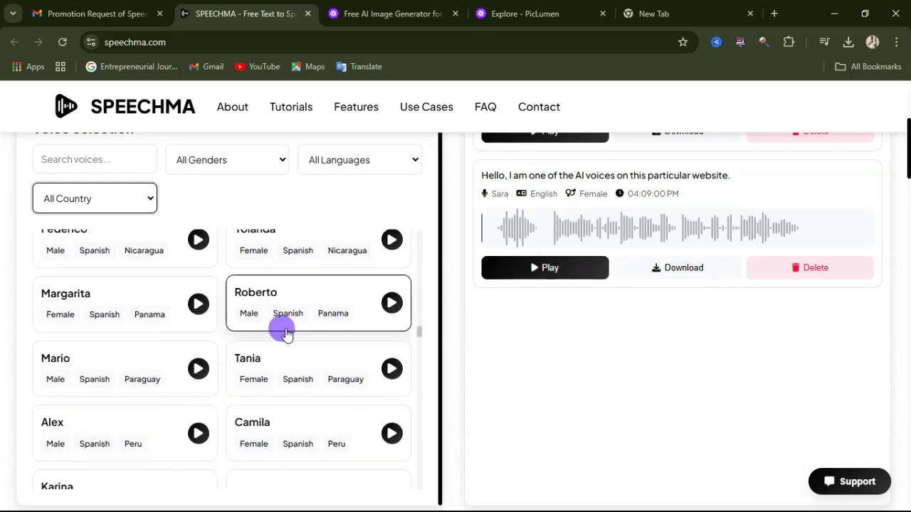
pyautogui.scroll(15, 291, 324)
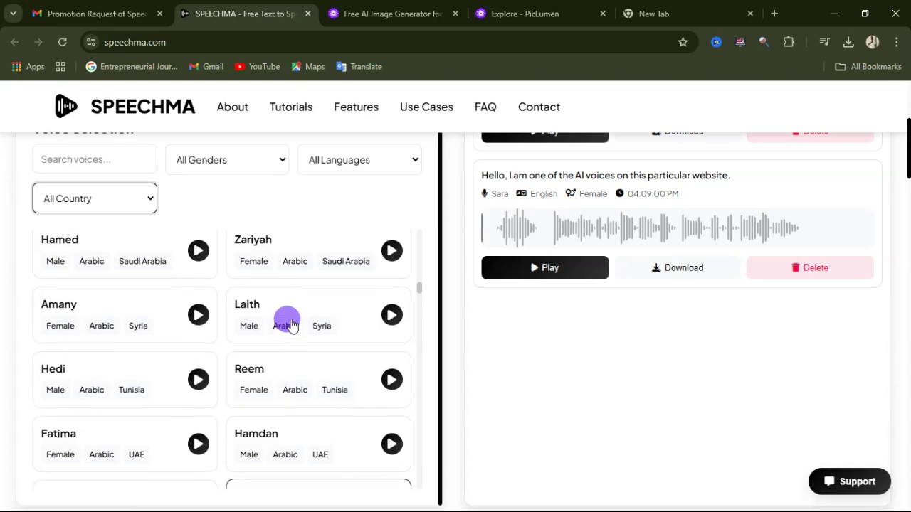
pyautogui.scroll(8, 291, 322)
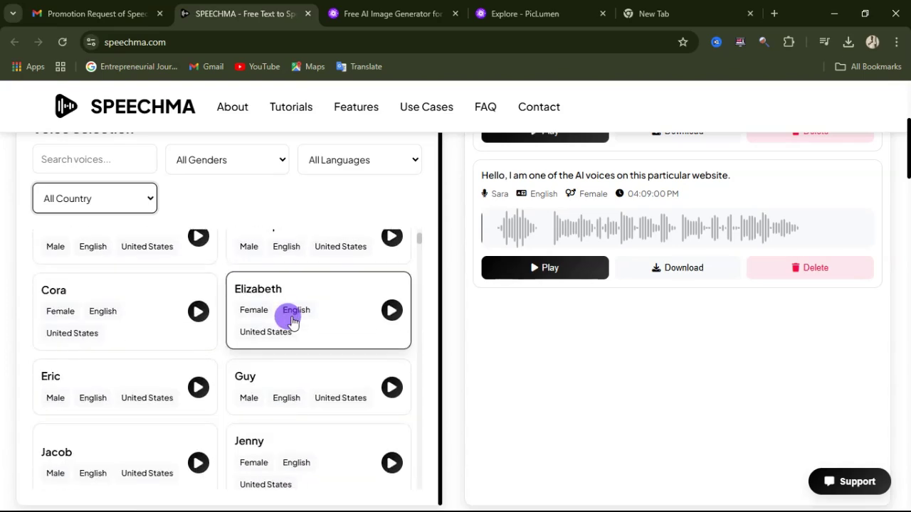
pyautogui.scroll(4, 291, 322)
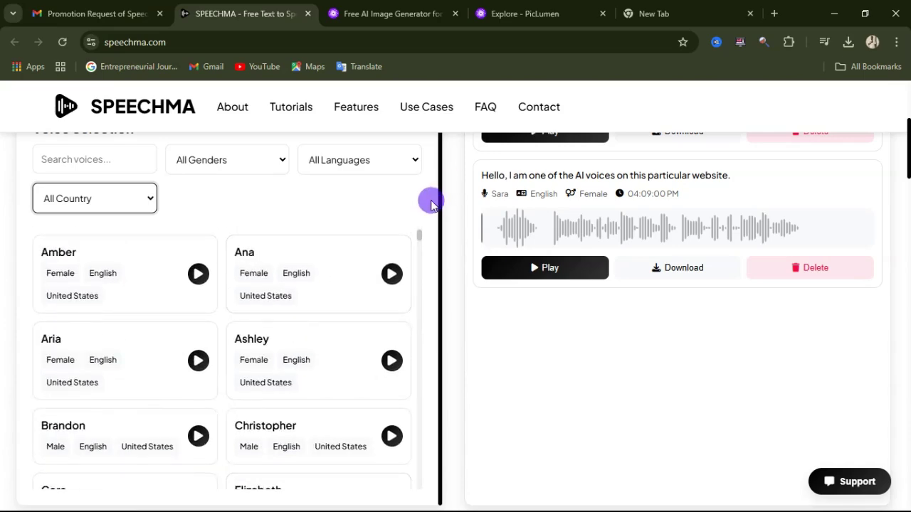
pyautogui.scroll(1, 430, 203)
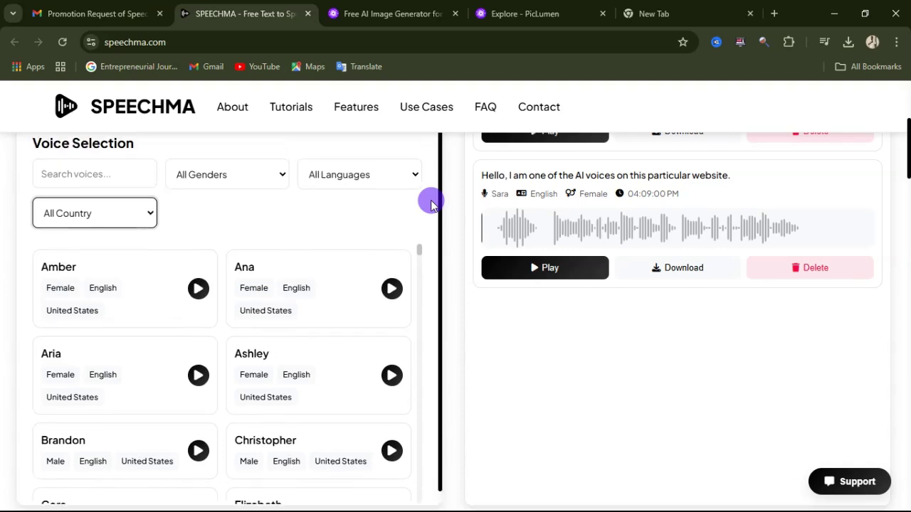
pyautogui.scroll(2, 436, 193)
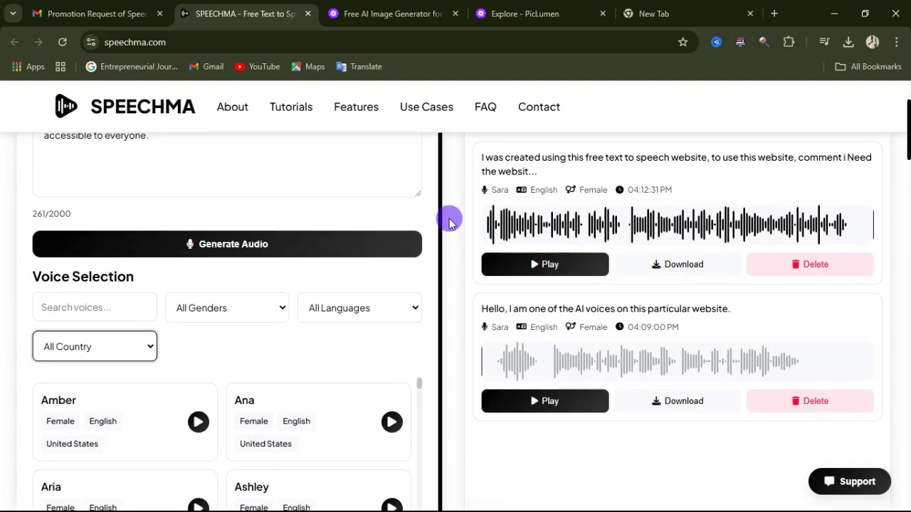
pyautogui.scroll(-5, 449, 223)
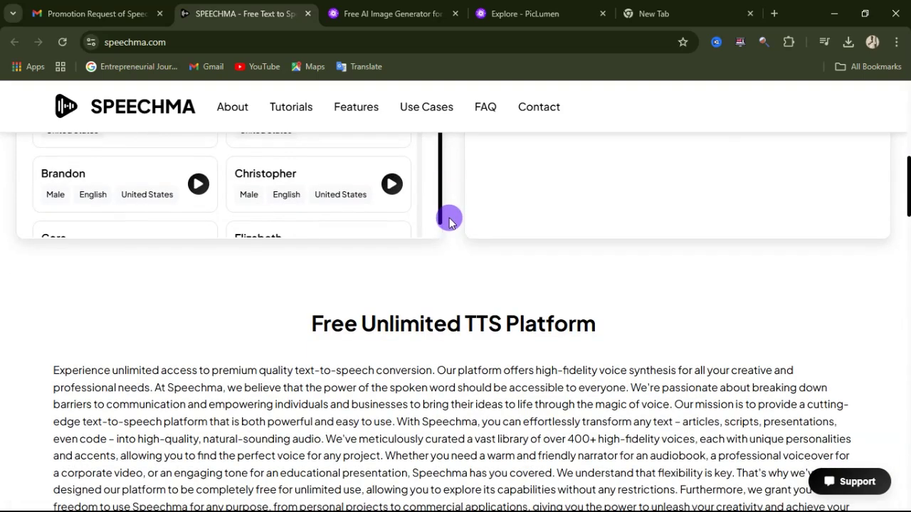
pyautogui.scroll(7, 449, 222)
pyautogui.scroll(-2, 449, 222)
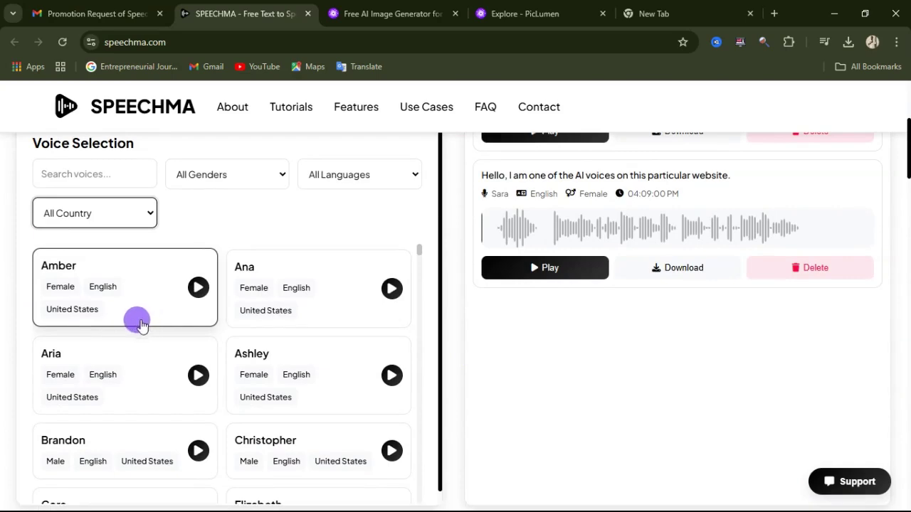
# Select the Sara voice card (female, English, United States) in the voice list
pyautogui.scroll(-1, 140, 321)
pyautogui.scroll(-8, 140, 320)
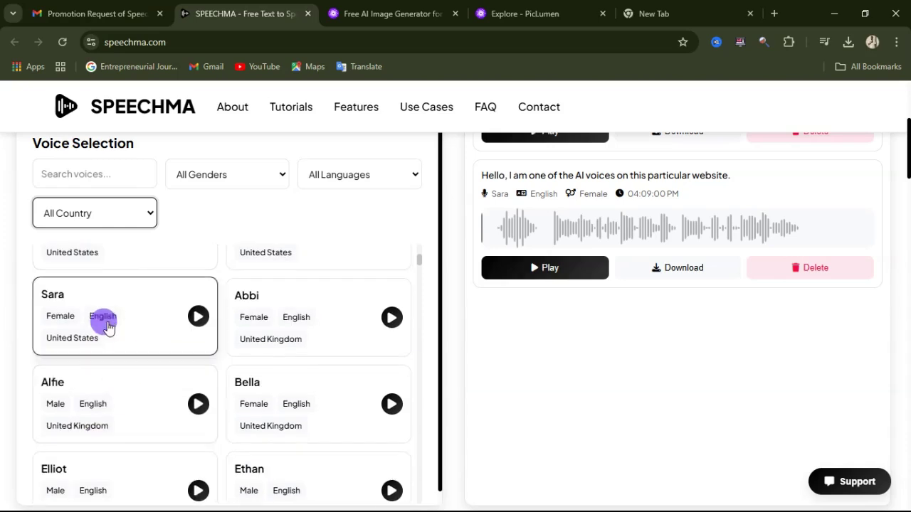
pyautogui.scroll(2, 107, 334)
pyautogui.click(140, 378)
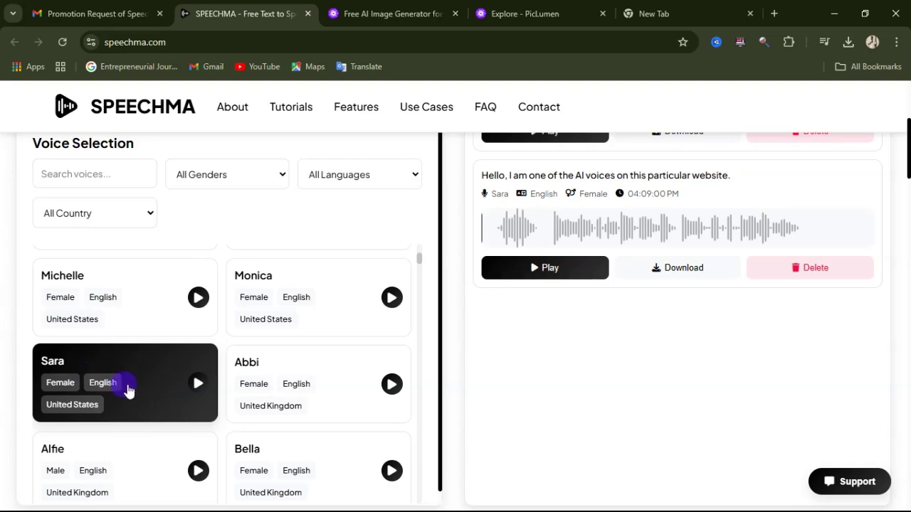
pyautogui.scroll(4, 437, 263)
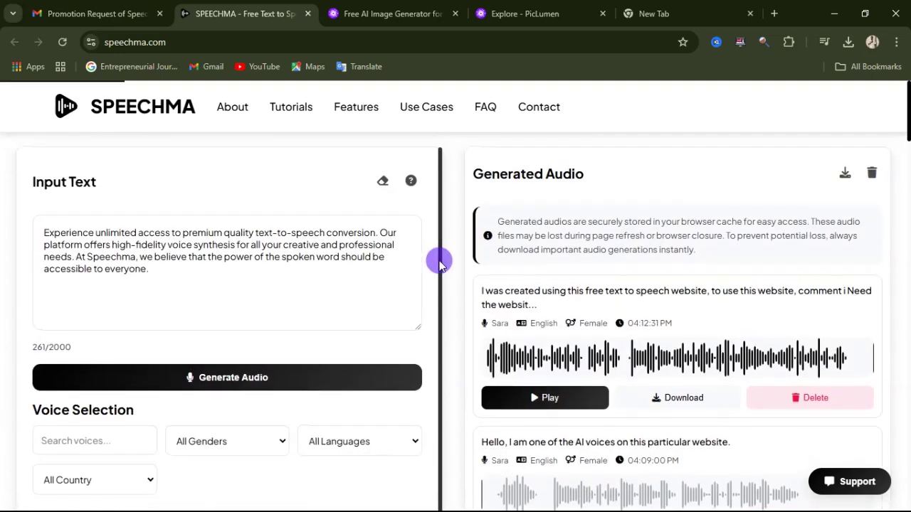
# Start generating audio for the 261-character paragraph with the Sara voice
pyautogui.click(243, 365)
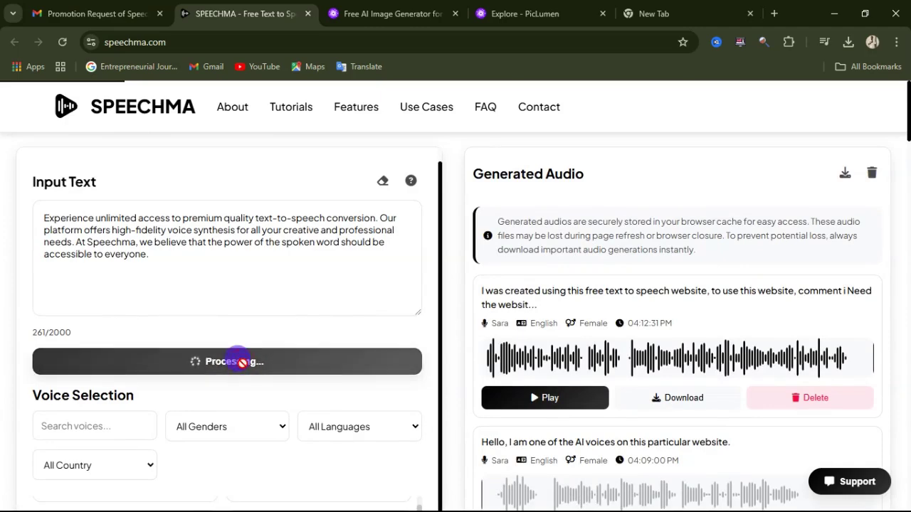